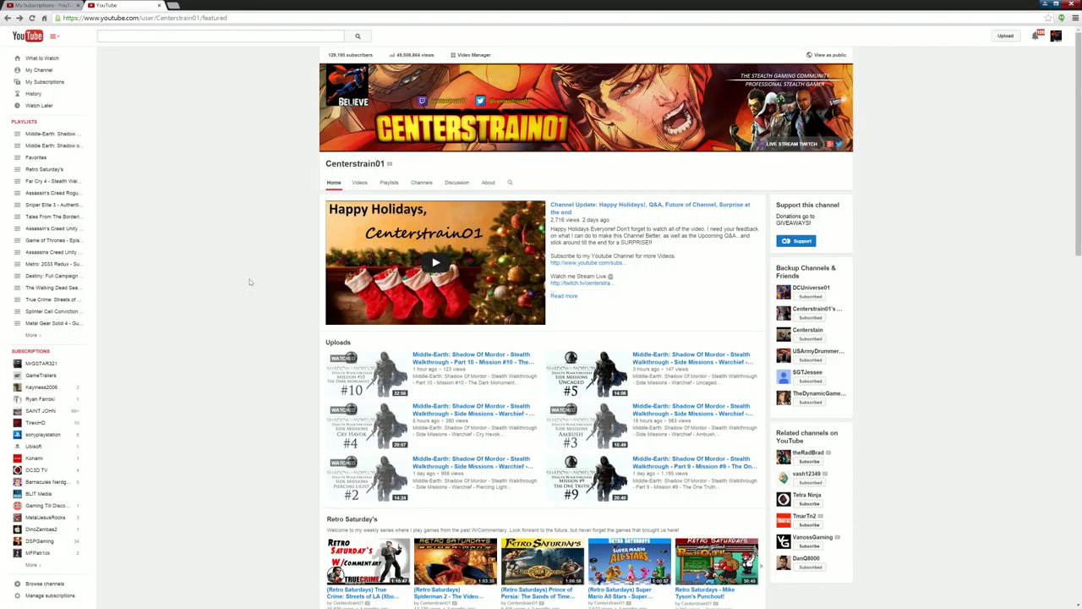
# Go to DCUniverse01 from Backup Channels & Friends and show its Subscribed gear preferences.
pyautogui.click(810, 287)
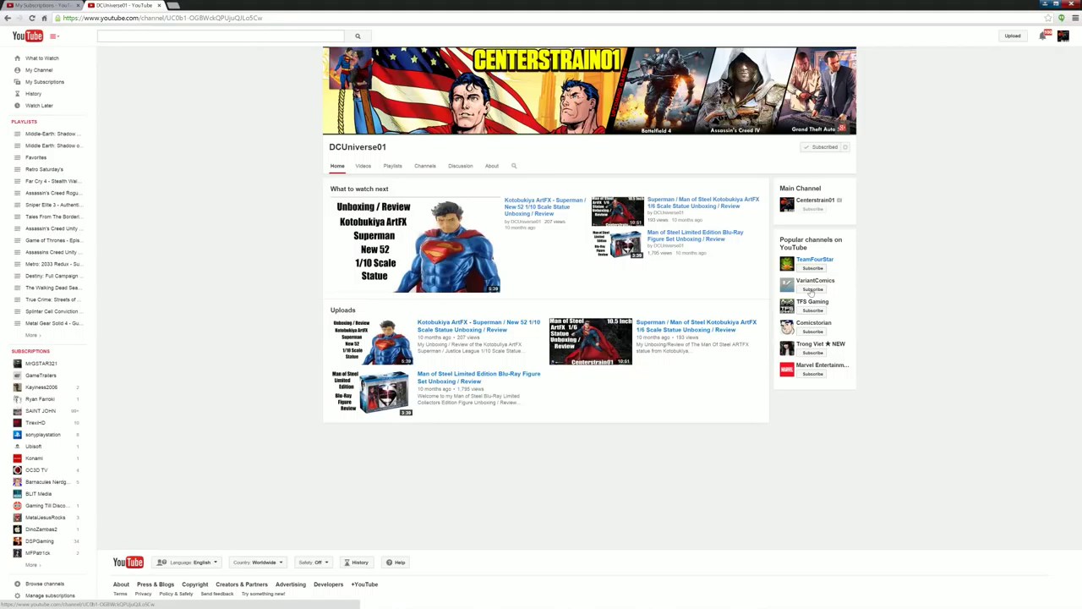
pyautogui.click(846, 148)
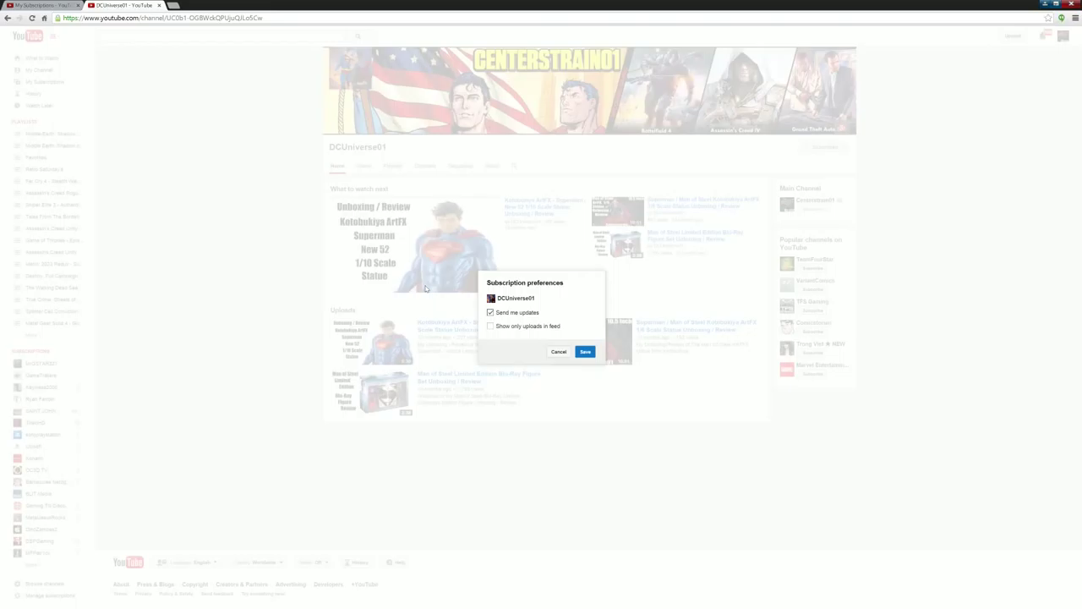
# Dismiss the preferences and open Centerstrain01's Assassin's Creed Unity 100% Walkthrough playlist.
pyautogui.click(556, 351)
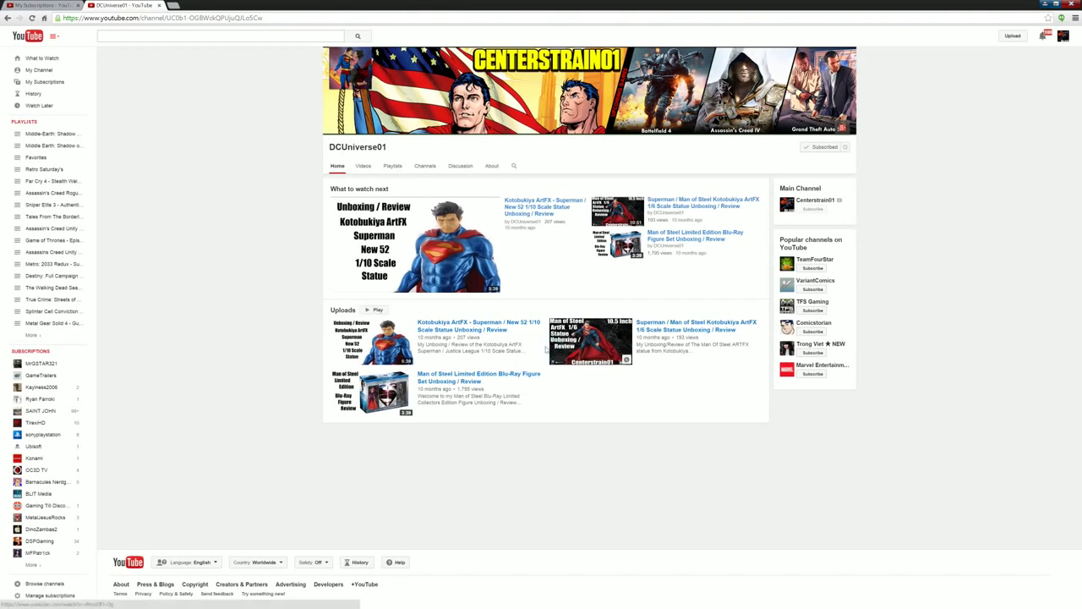
pyautogui.click(40, 70)
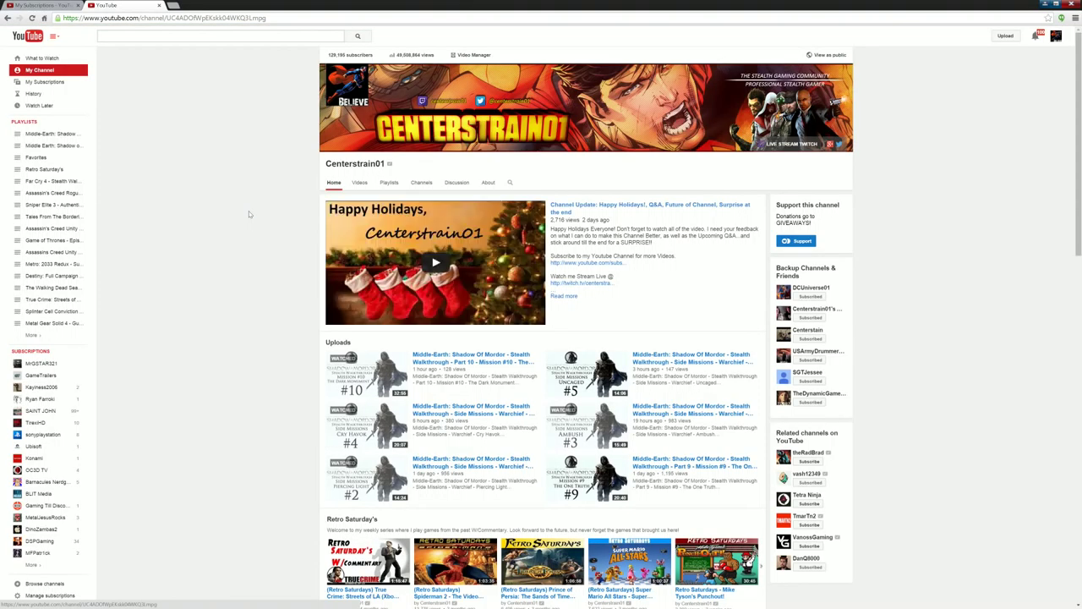
pyautogui.scroll(-3, 254, 215)
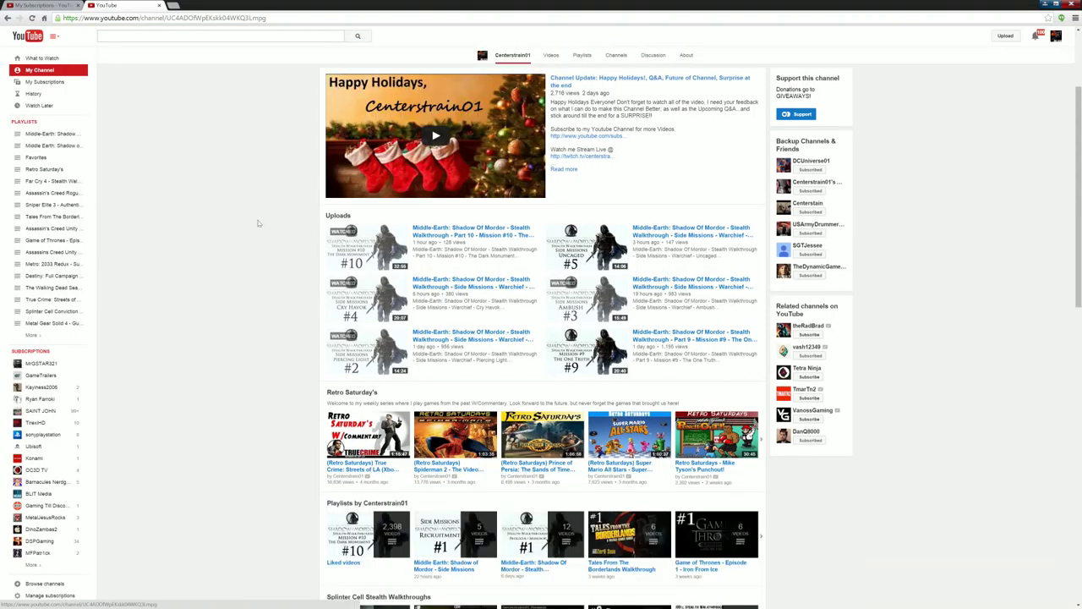
pyautogui.scroll(-3, 258, 222)
pyautogui.scroll(5, 259, 222)
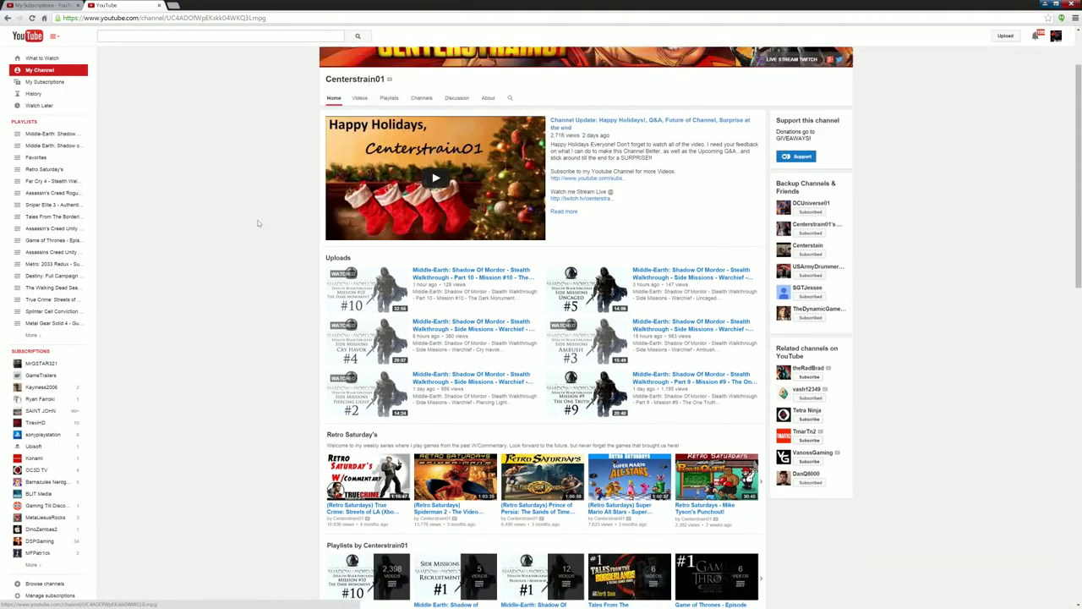
pyautogui.scroll(-5, 259, 223)
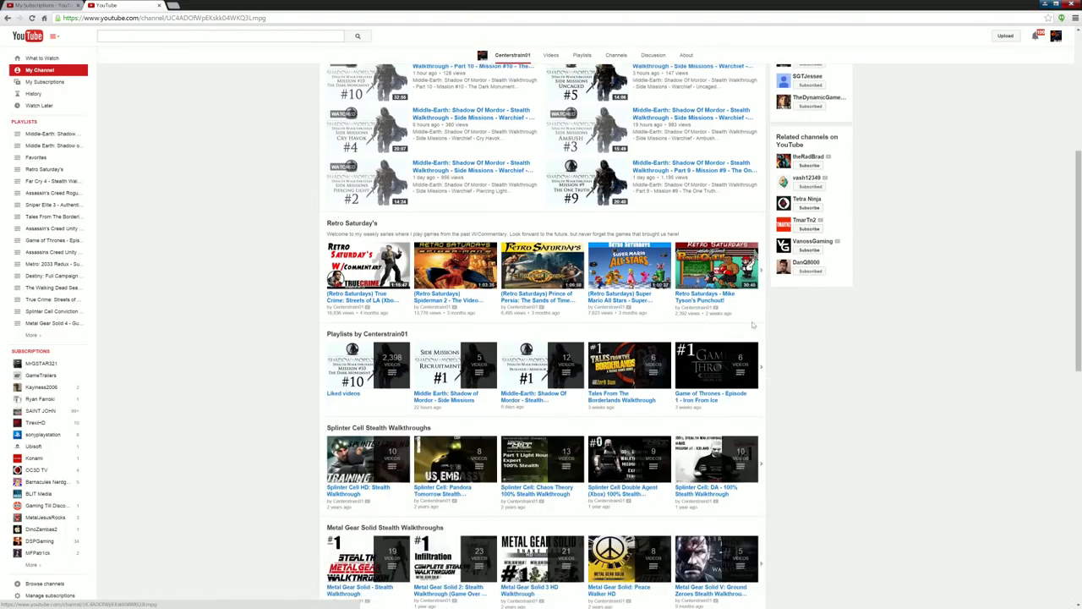
pyautogui.moveTo(727, 365)
pyautogui.click(765, 367)
pyautogui.click(622, 398)
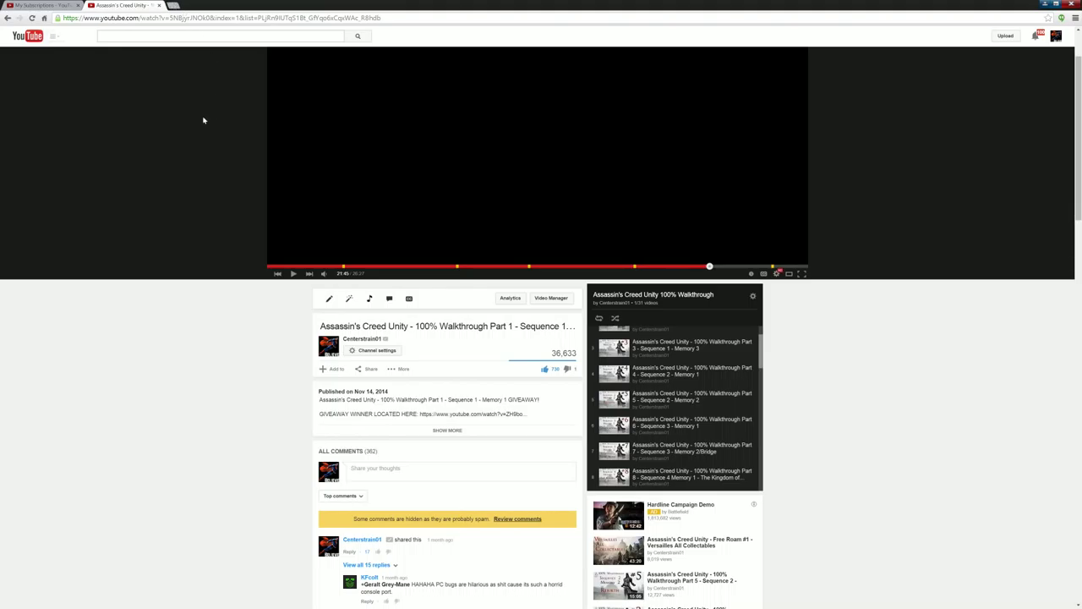
# Go to the Centerstrain01 channel home page from the walkthrough video.
pyautogui.click(364, 338)
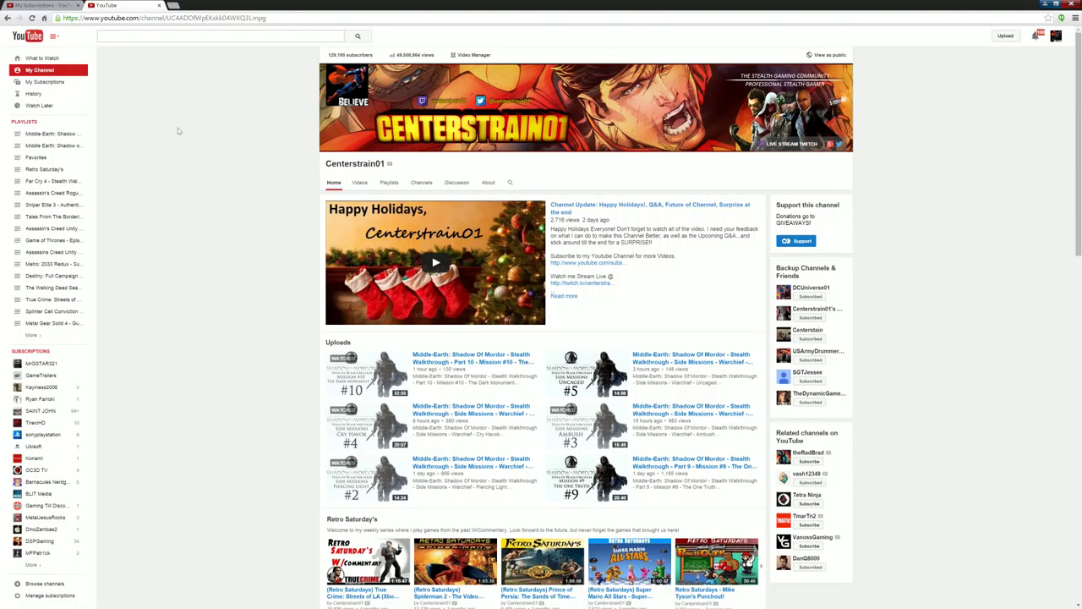
pyautogui.scroll(-1, 178, 130)
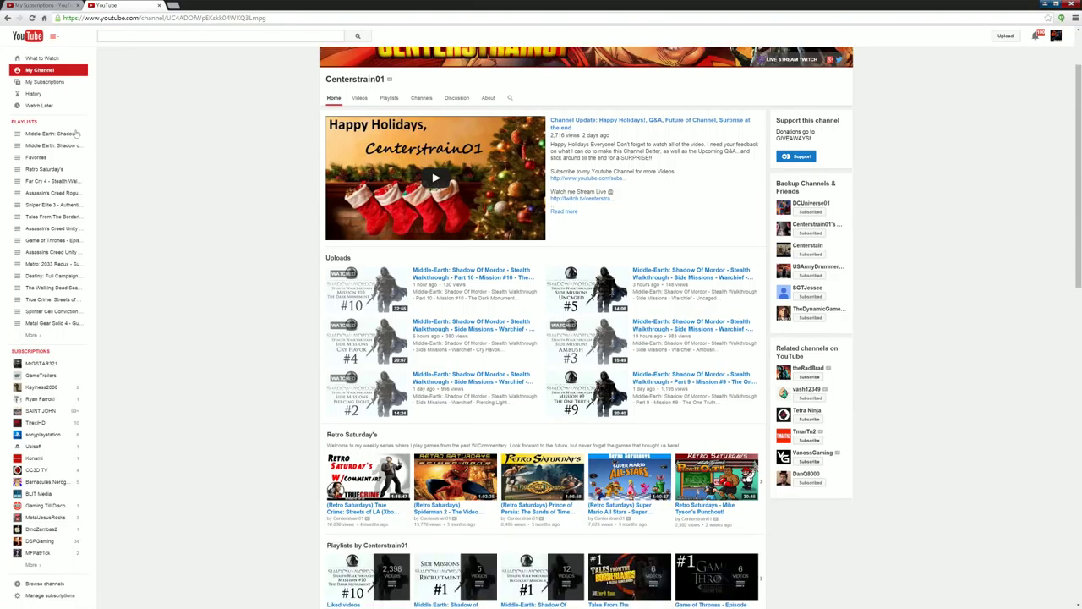
pyautogui.scroll(-2, 235, 439)
pyautogui.scroll(-1, 235, 438)
pyautogui.scroll(-1, 263, 433)
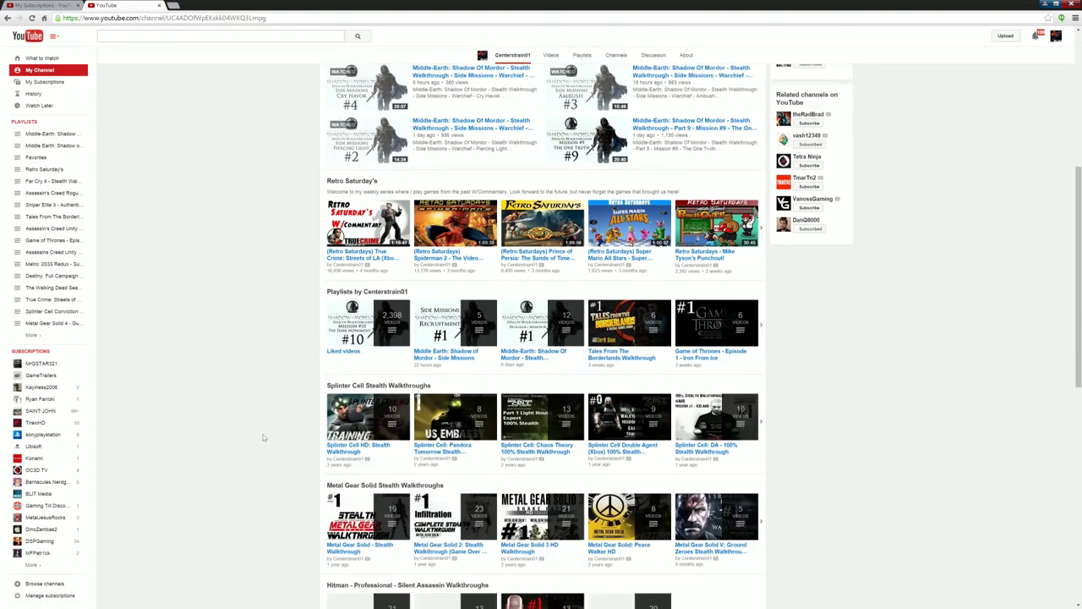
pyautogui.scroll(3, 263, 434)
pyautogui.scroll(2, 263, 434)
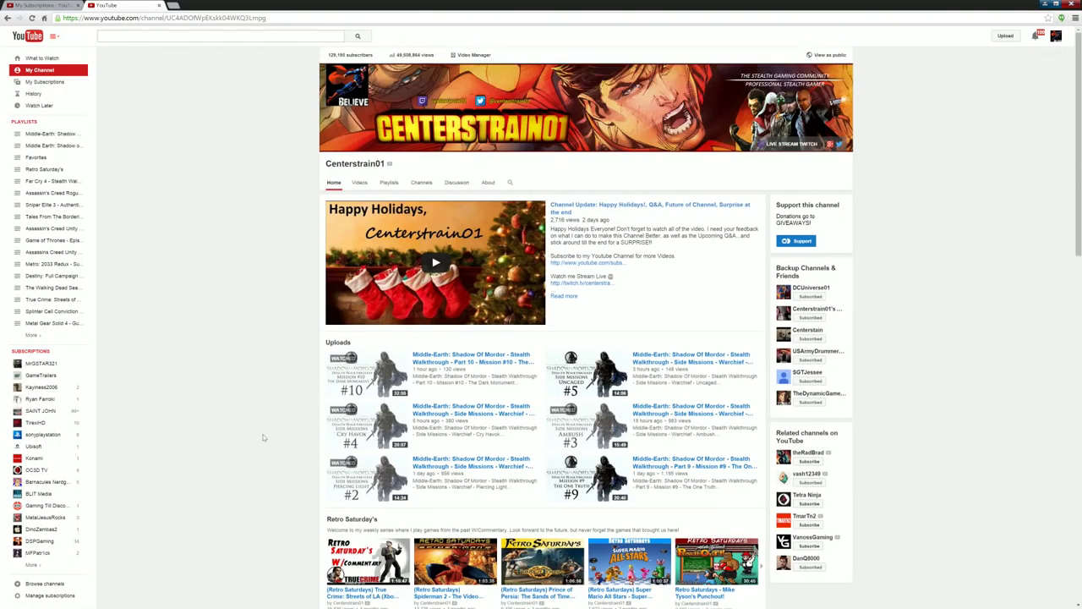
pyautogui.scroll(-2, 263, 437)
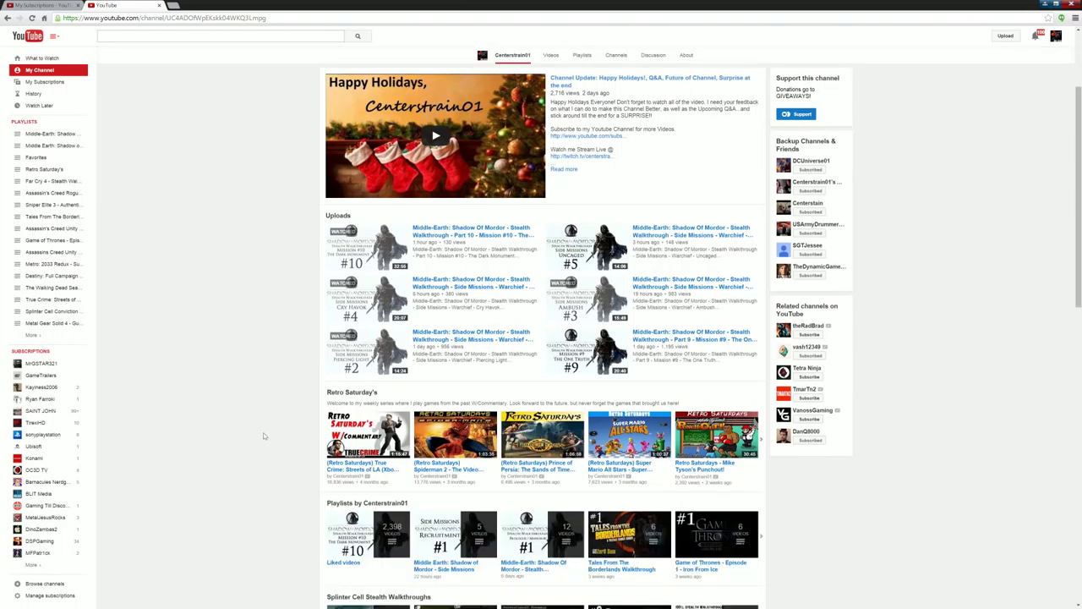
pyautogui.scroll(2, 263, 432)
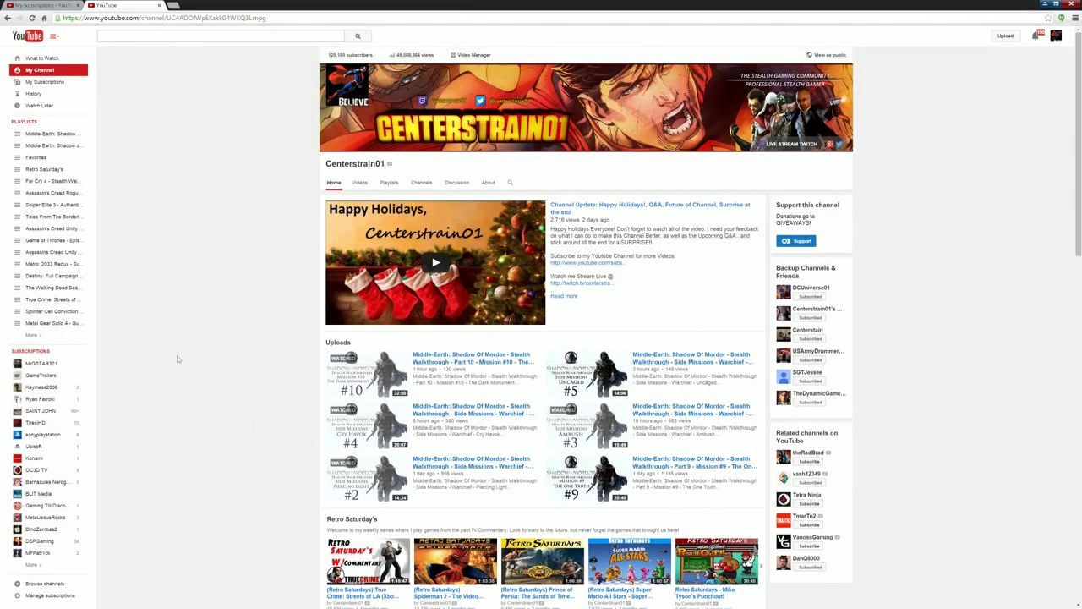